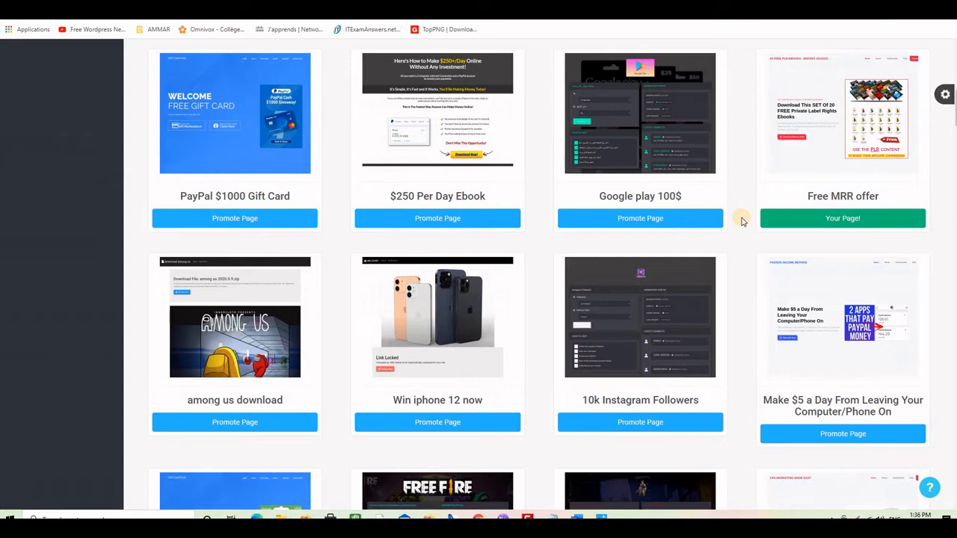
Look over the pre-made landing pages, the thank-you download page and the SEO ebook cover, and return to CPAlead.
scroll(736, 239, down, 1)
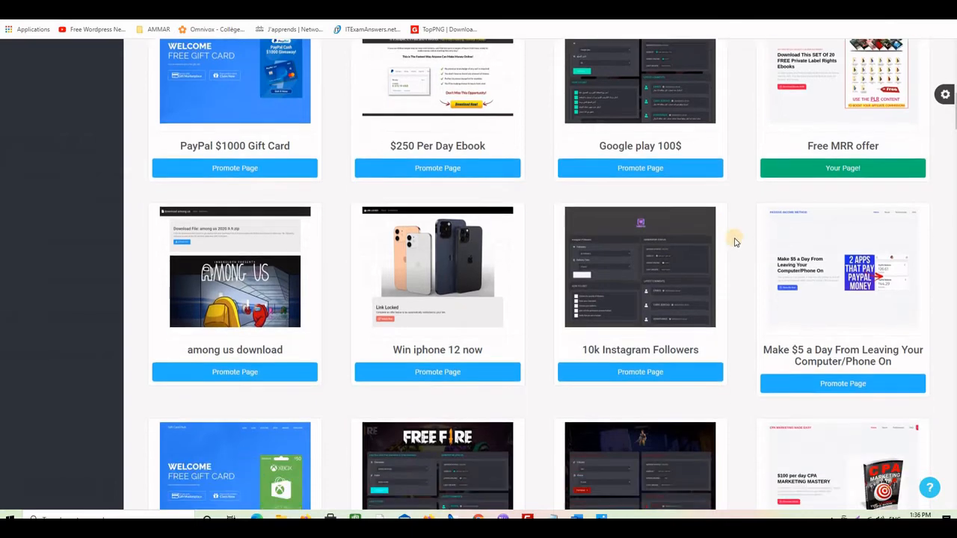
scroll(734, 242, up, 1)
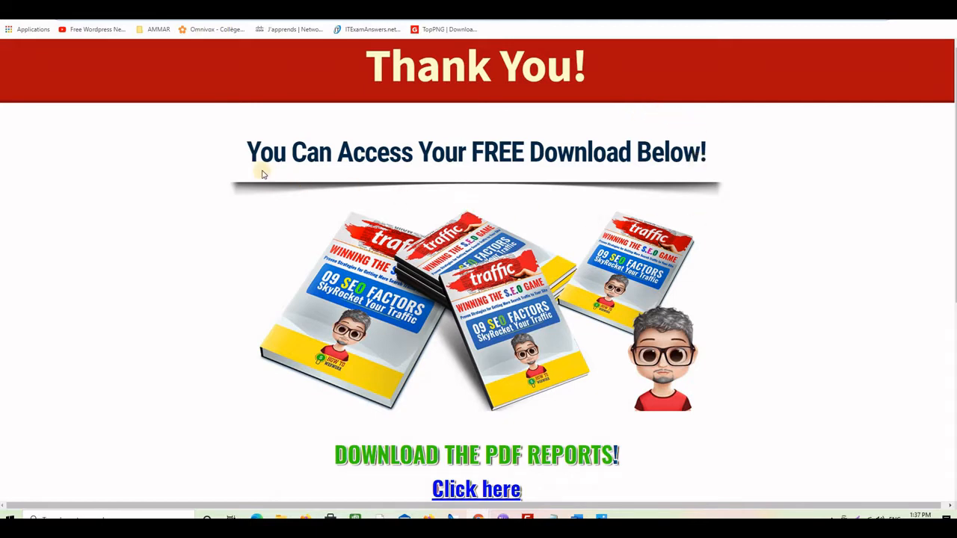
scroll(792, 207, down, 2)
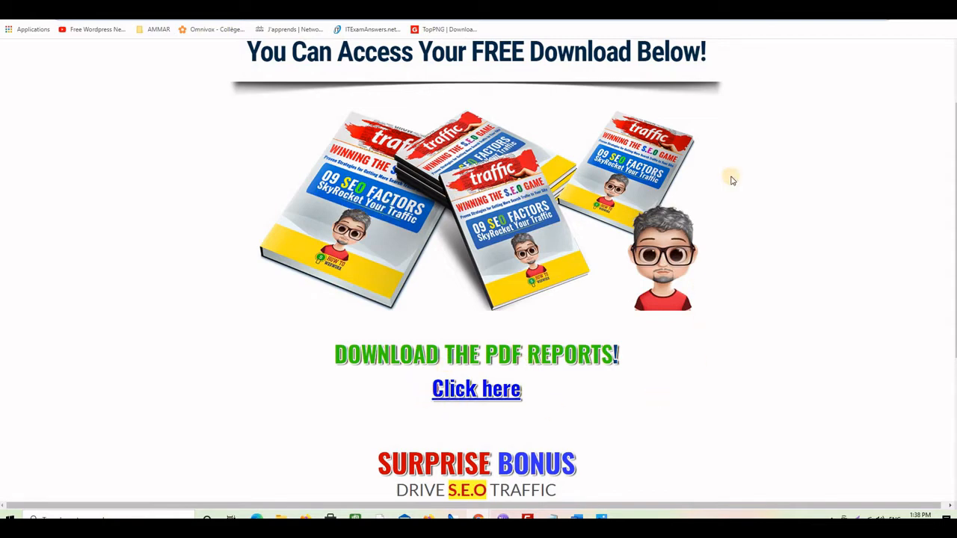
click(452, 271)
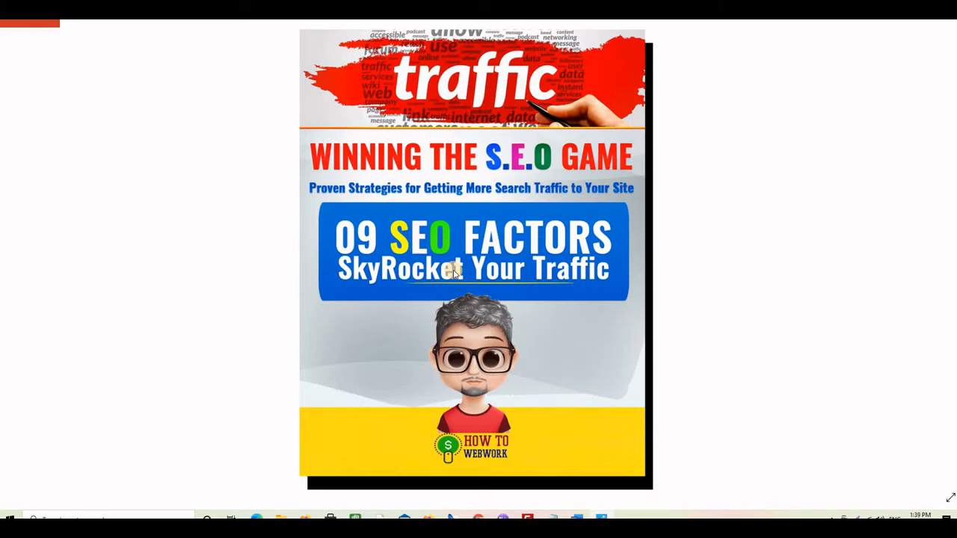
key(alt+Tab)
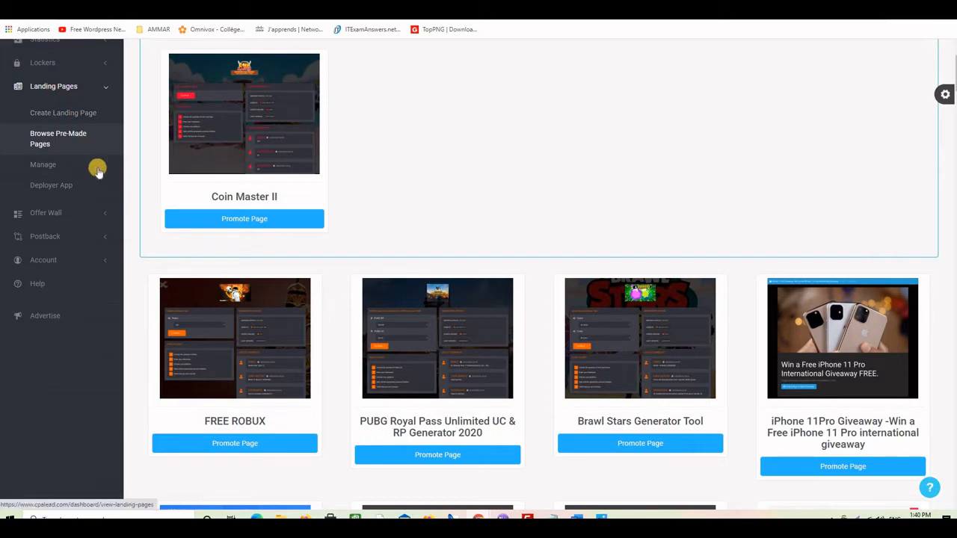
View the existing landing pages, and start a new landing page from the Ebook Locker template.
click(44, 167)
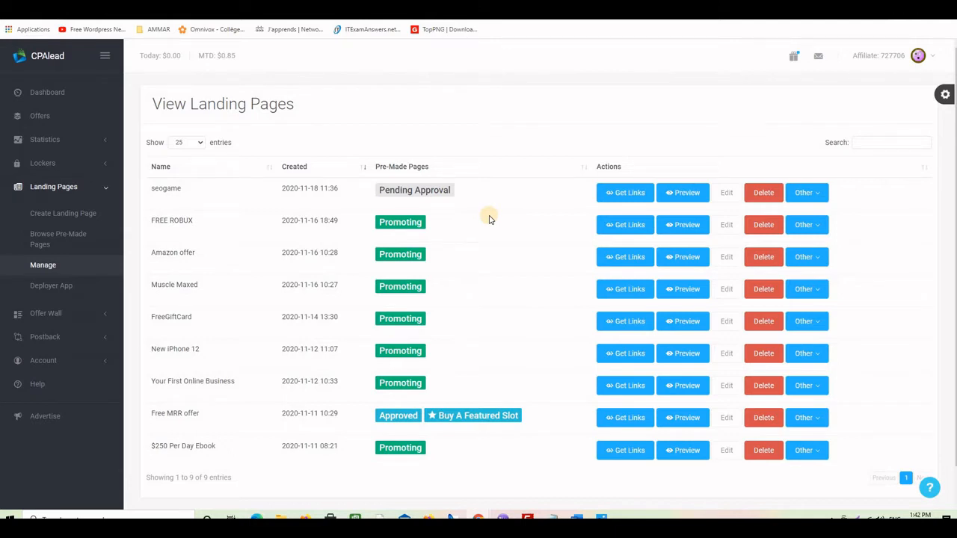
click(49, 214)
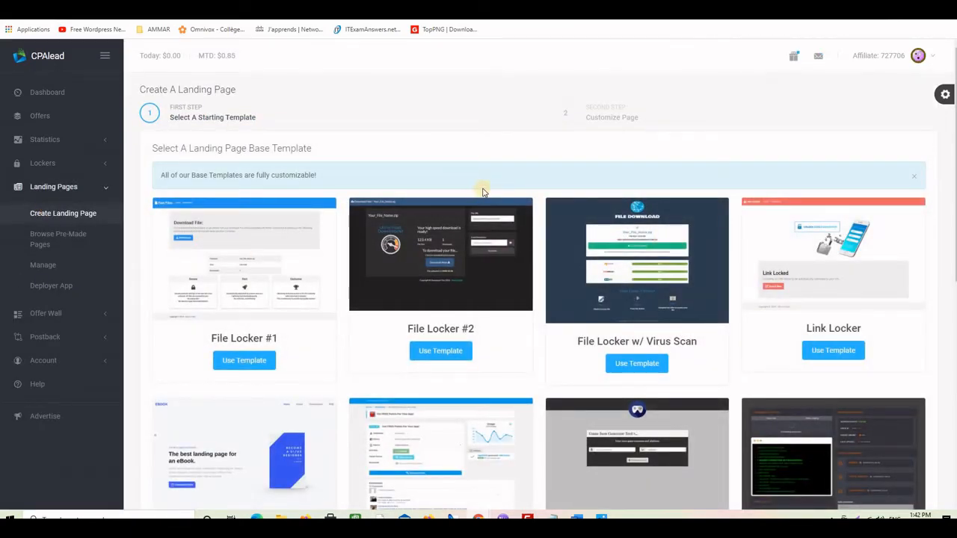
scroll(508, 192, down, 1)
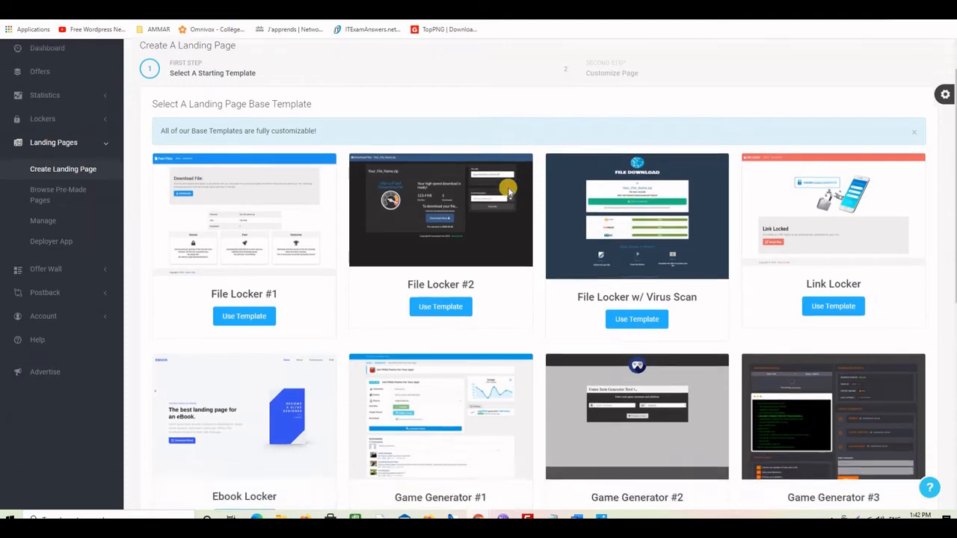
scroll(509, 192, down, 3)
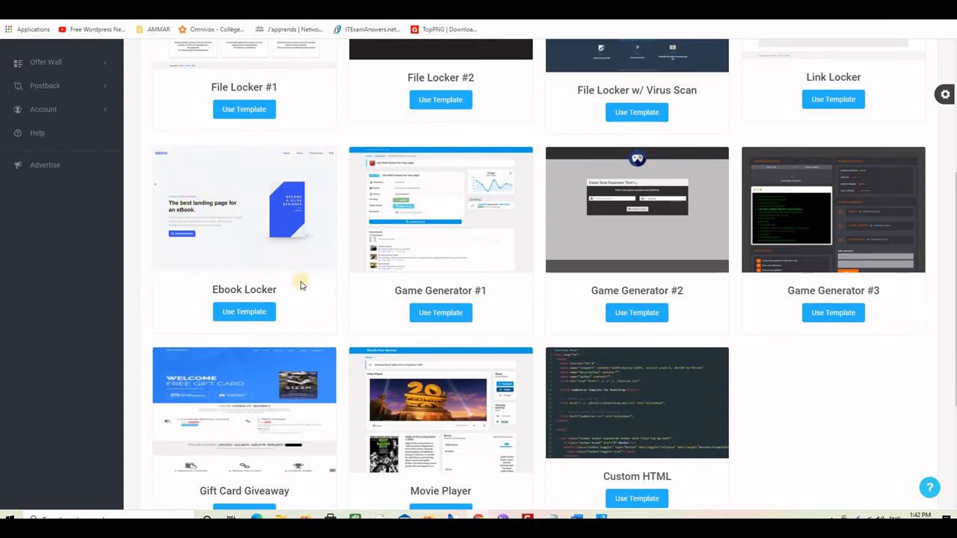
click(237, 314)
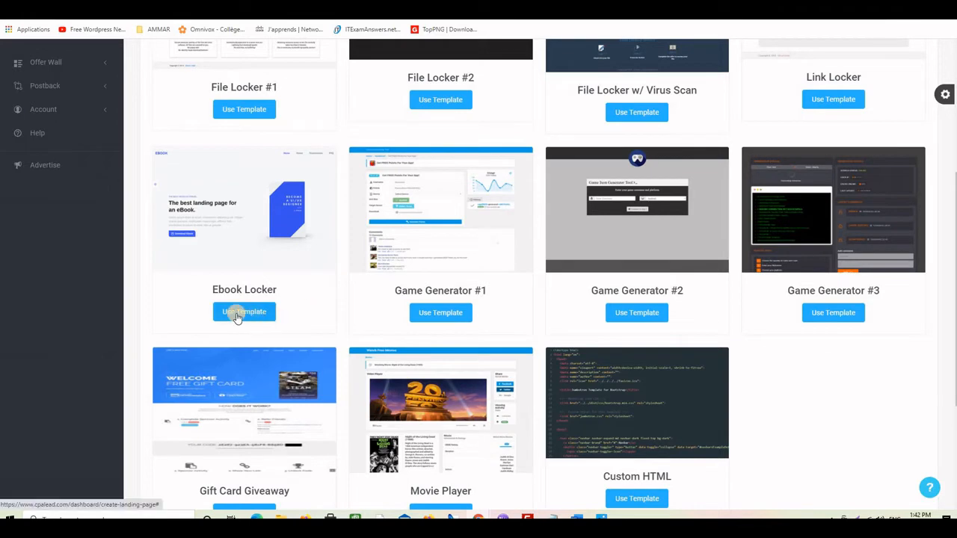
click(230, 314)
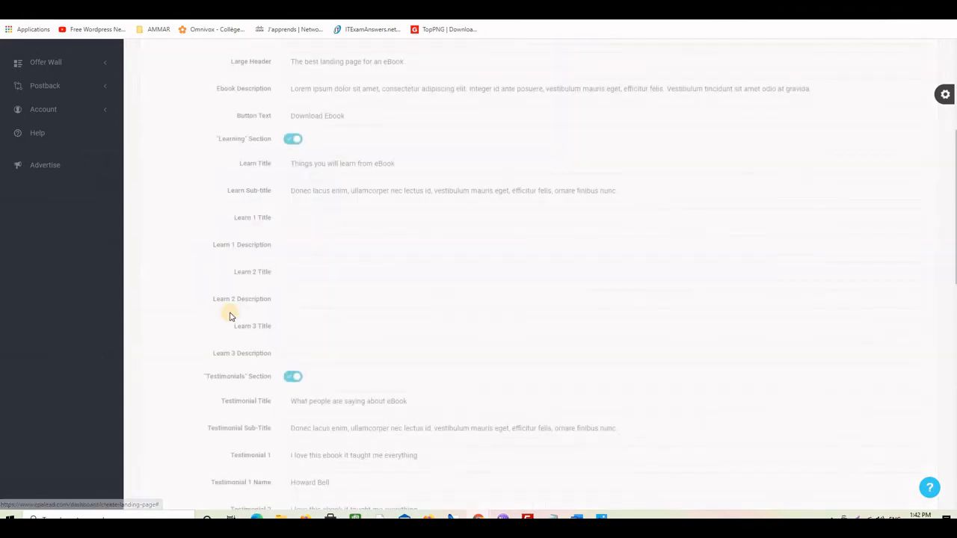
Examine the customization form from the page details through the learning, testimonial, locker, SEO and anti-tampering options.
scroll(502, 266, up, 5)
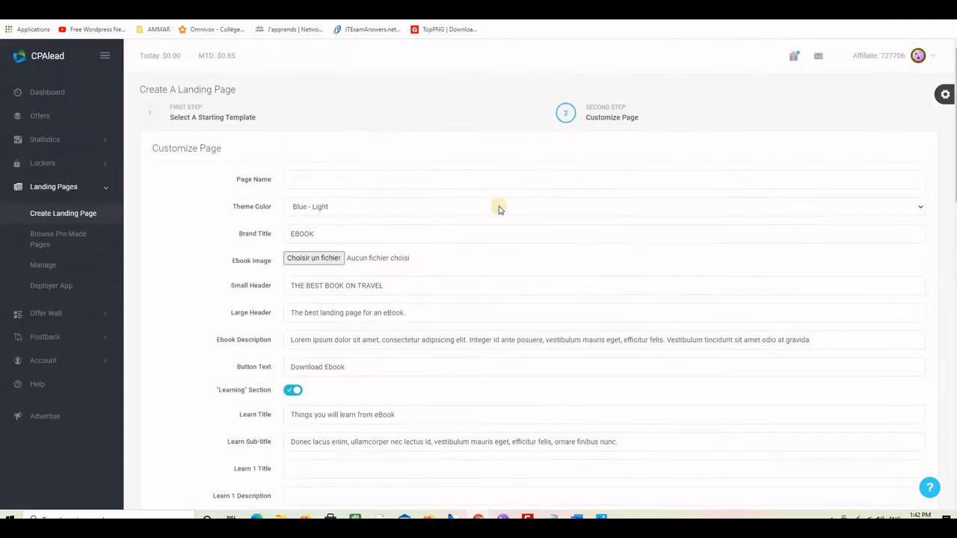
scroll(483, 219, down, 5)
scroll(478, 225, down, 5)
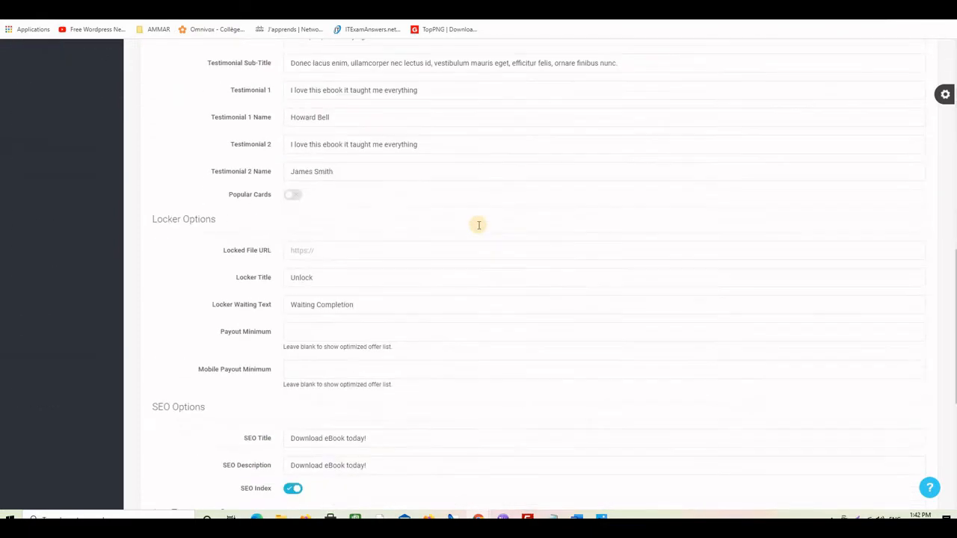
scroll(474, 229, up, 5)
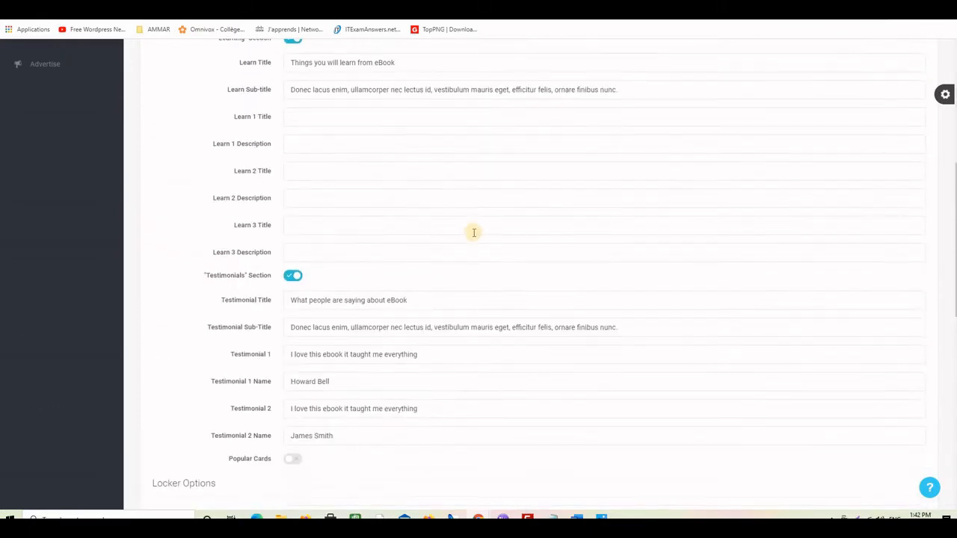
scroll(472, 231, down, 7)
click(328, 341)
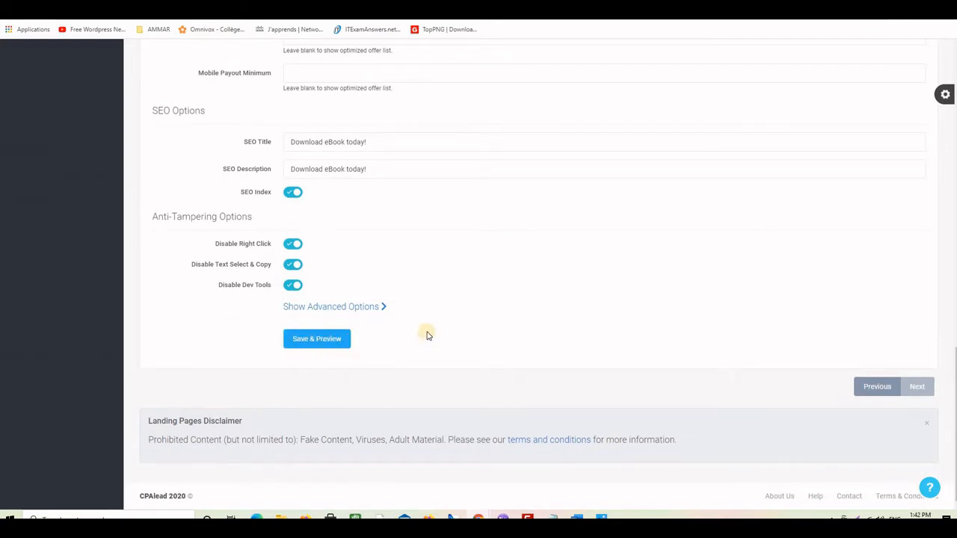
scroll(425, 333, up, 2)
scroll(412, 342, down, 2)
scroll(461, 346, up, 1)
scroll(462, 346, up, 15)
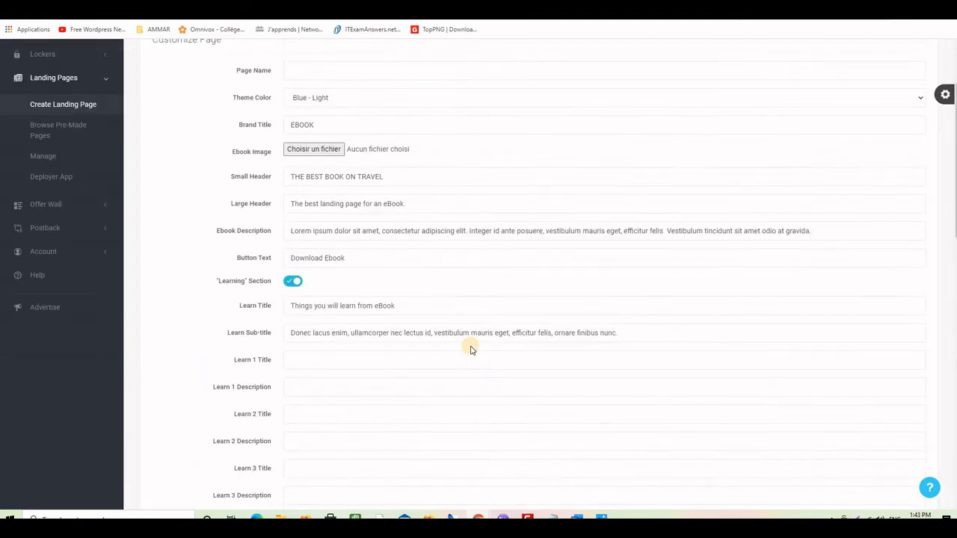
scroll(471, 349, up, 3)
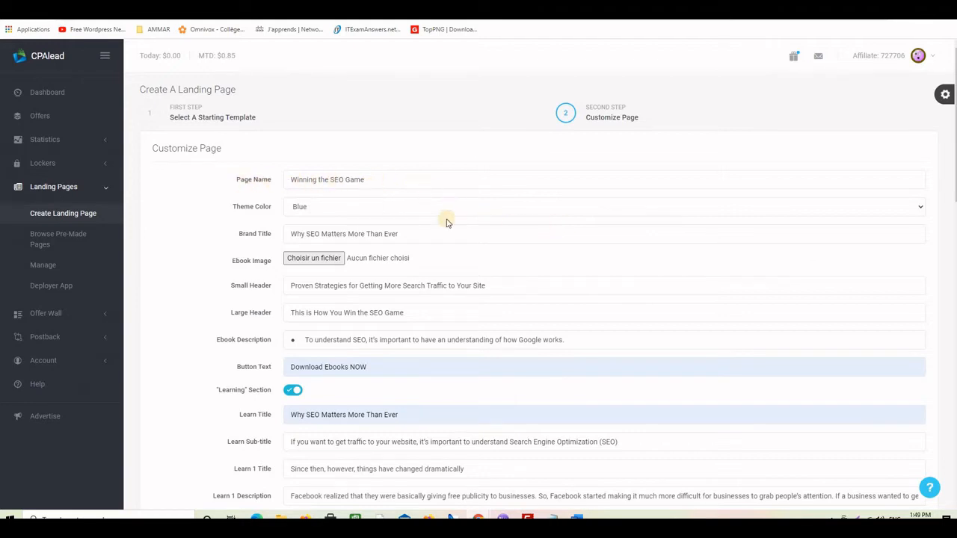
Set the theme color to Red and choose seocpalead800x1000.png as the ebook image.
click(372, 207)
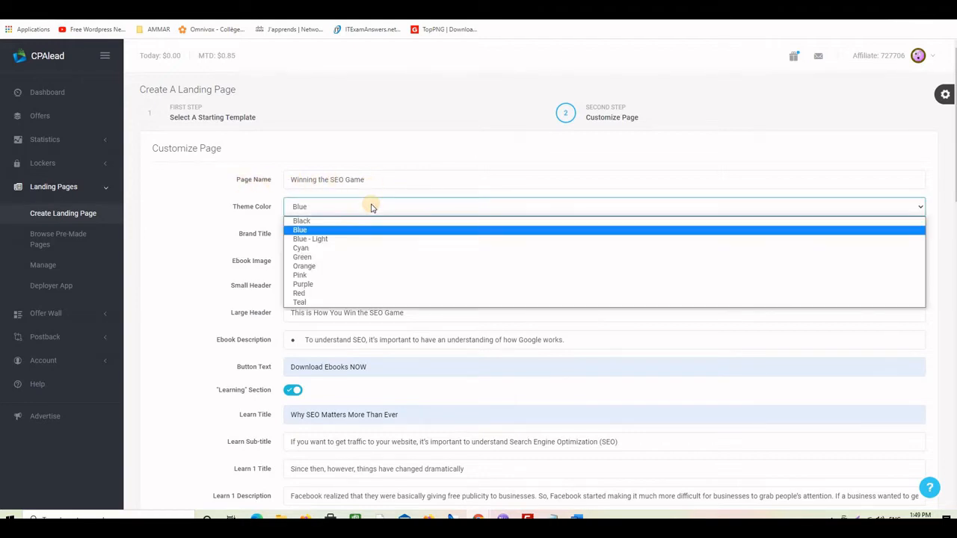
click(335, 293)
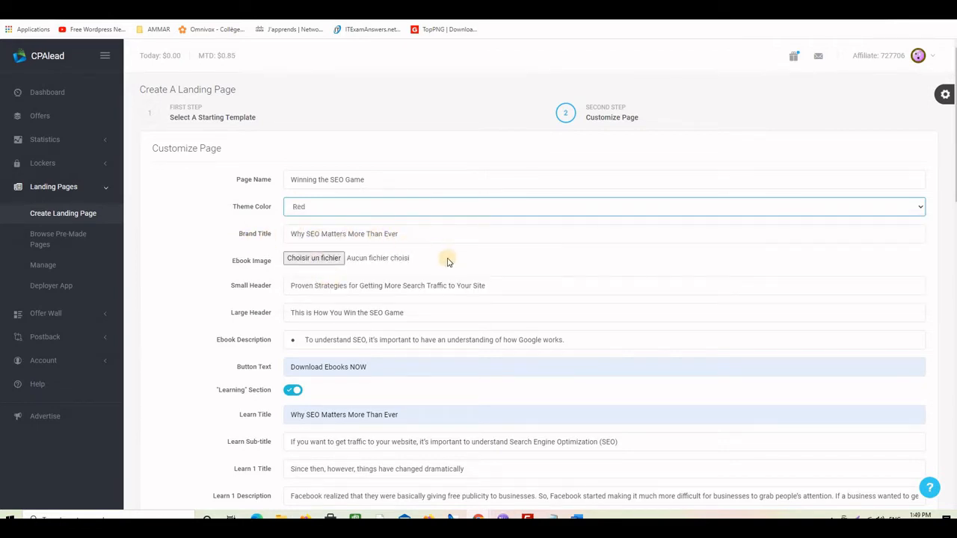
click(312, 262)
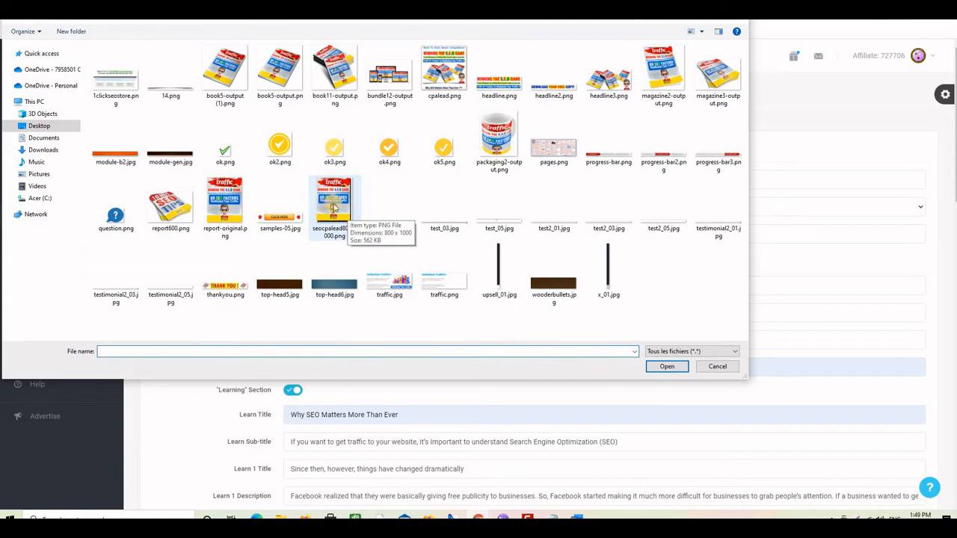
double_click(333, 200)
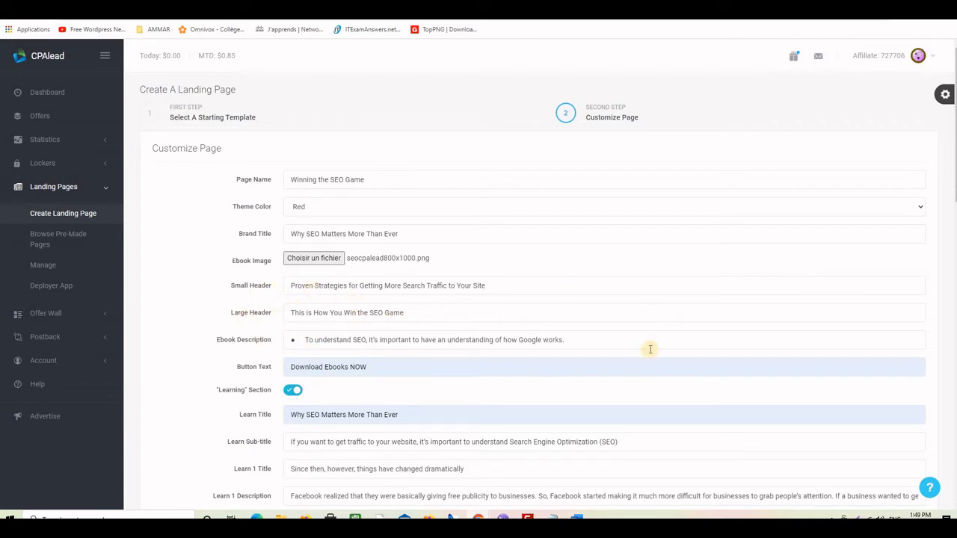
Remove the bullet and extra spacing at the start of the ebook description.
drag(306, 341, 278, 342)
key(BackSpace)
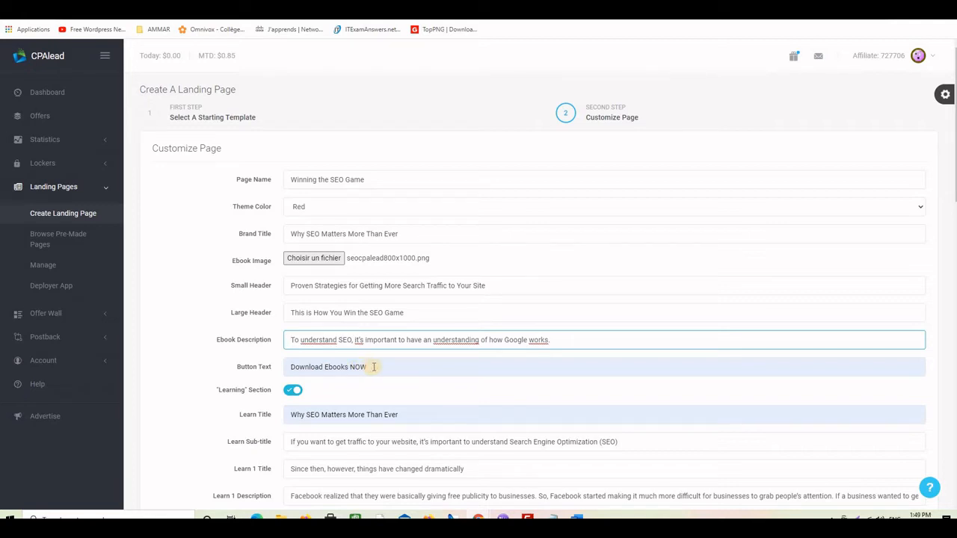
Make sure the Testimonials section of the landing page is switched off.
scroll(174, 402, down, 1)
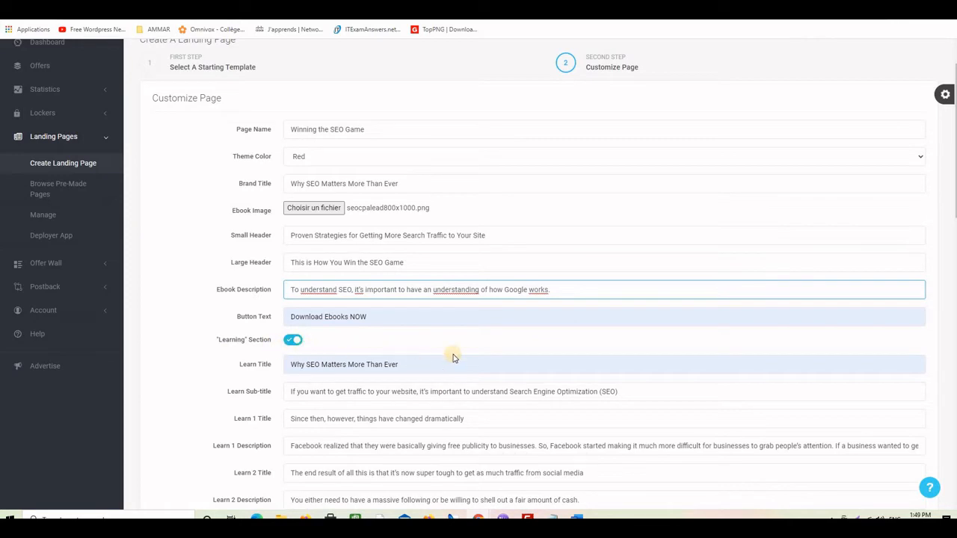
scroll(304, 396, down, 3)
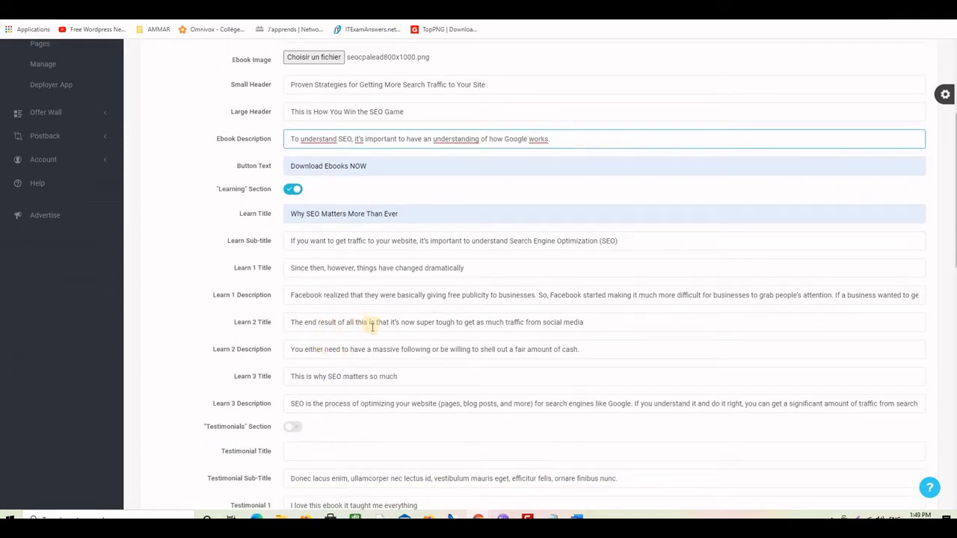
scroll(374, 324, down, 2)
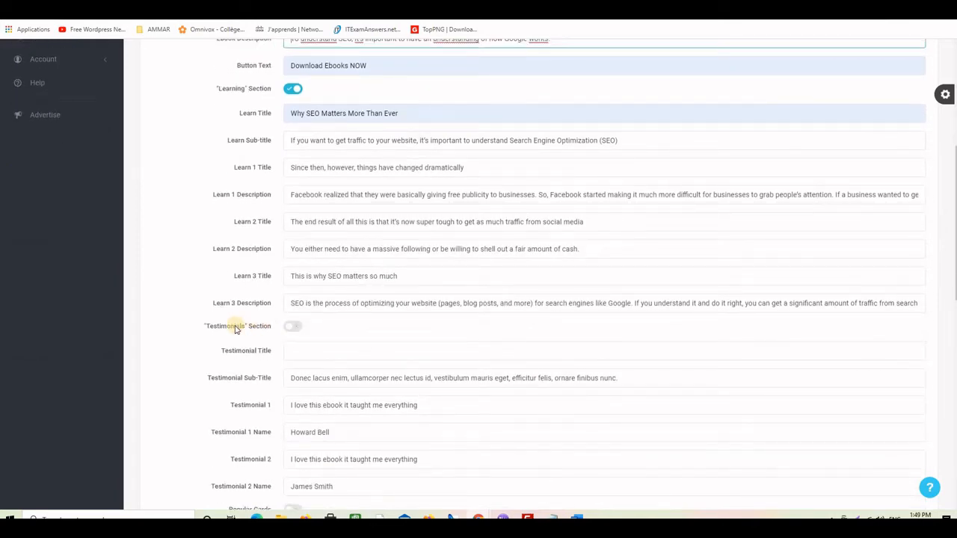
click(292, 328)
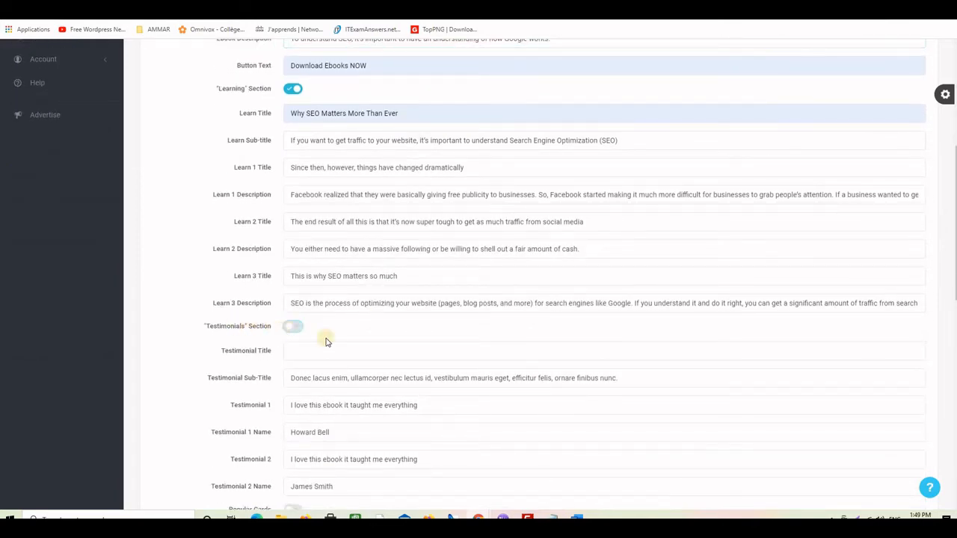
Check the locker, SEO and anti-tampering options, and save the landing page with a preview.
scroll(374, 342, down, 4)
scroll(463, 316, down, 1)
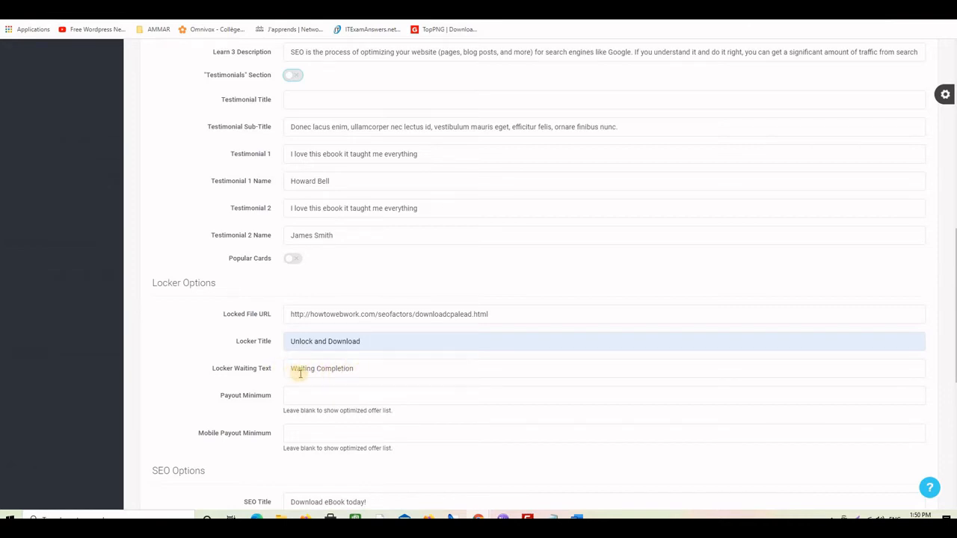
scroll(404, 363, down, 3)
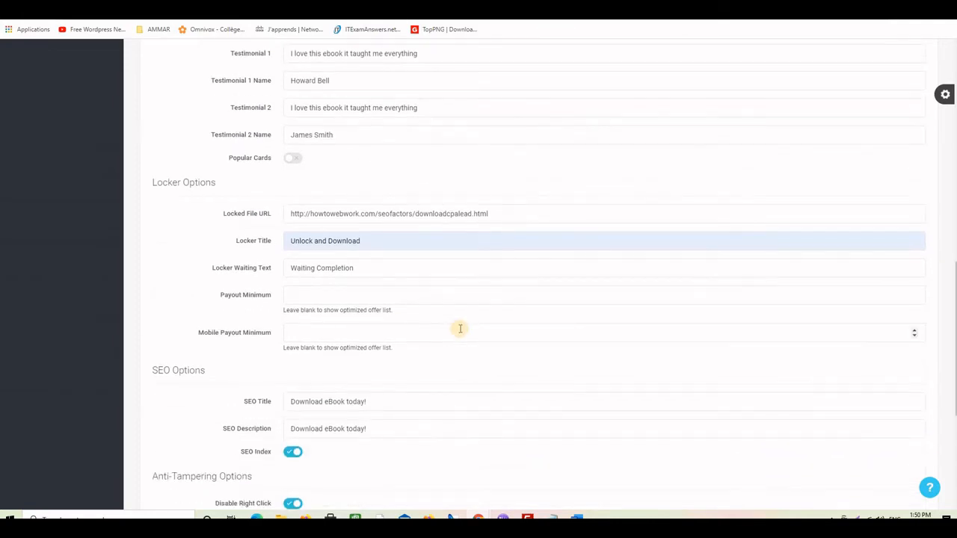
scroll(459, 328, down, 3)
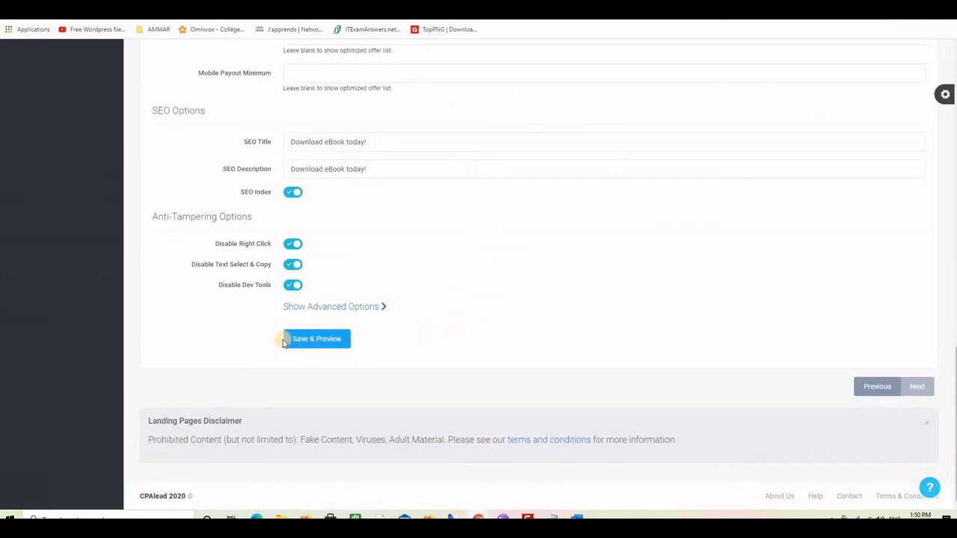
click(314, 340)
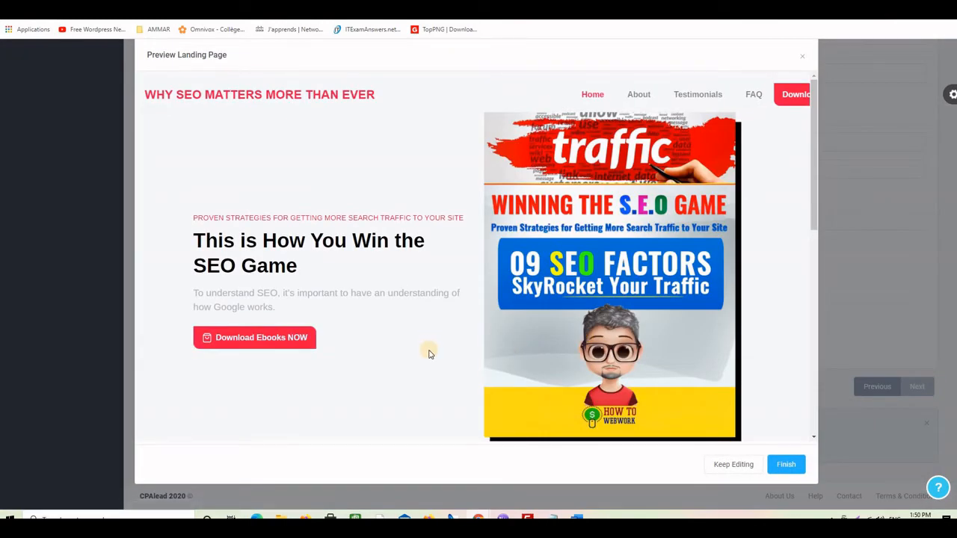
Examine the landing page preview, including the header, ebook cover, learning section and Download Ebooks NOW call to action.
scroll(428, 352, down, 2)
scroll(427, 352, up, 2)
scroll(443, 312, down, 6)
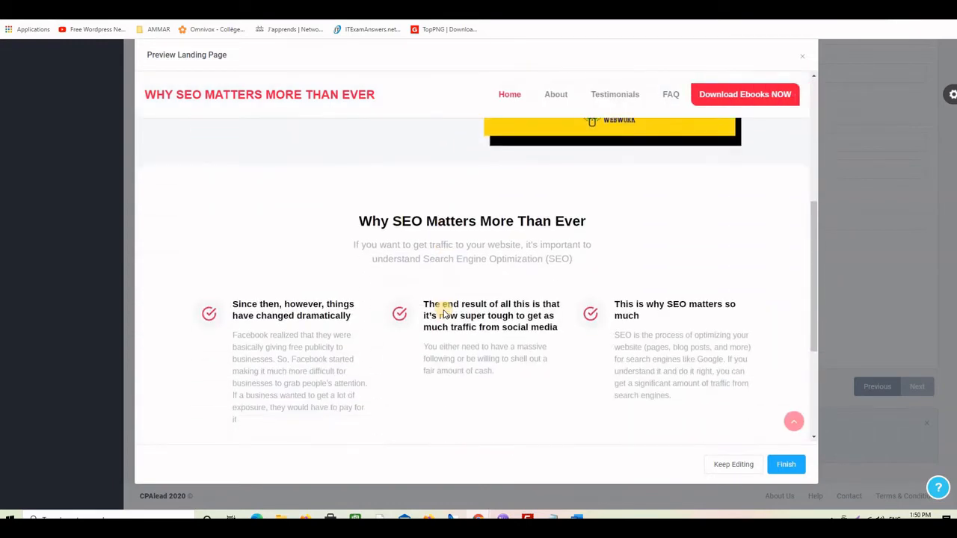
scroll(438, 363, up, 2)
scroll(434, 386, down, 3)
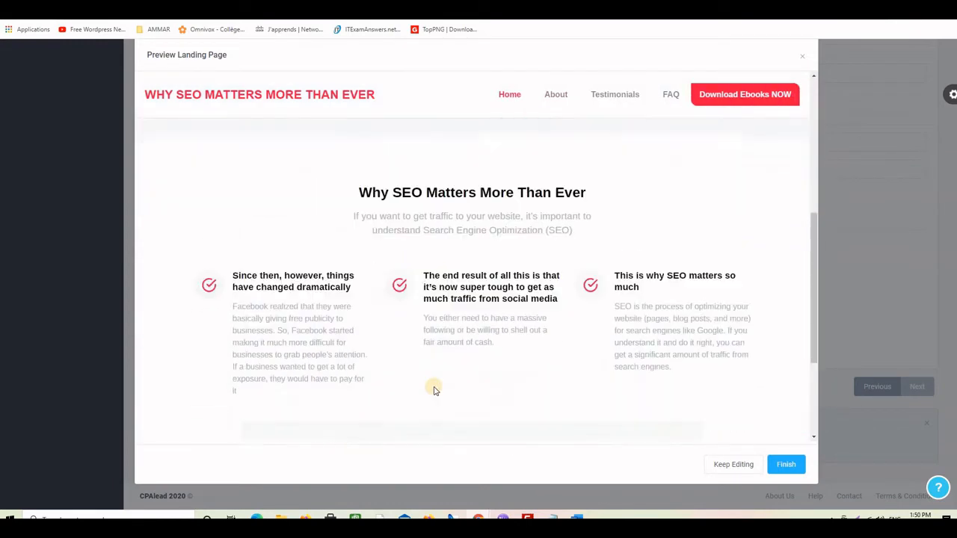
scroll(434, 389, up, 2)
scroll(433, 387, down, 2)
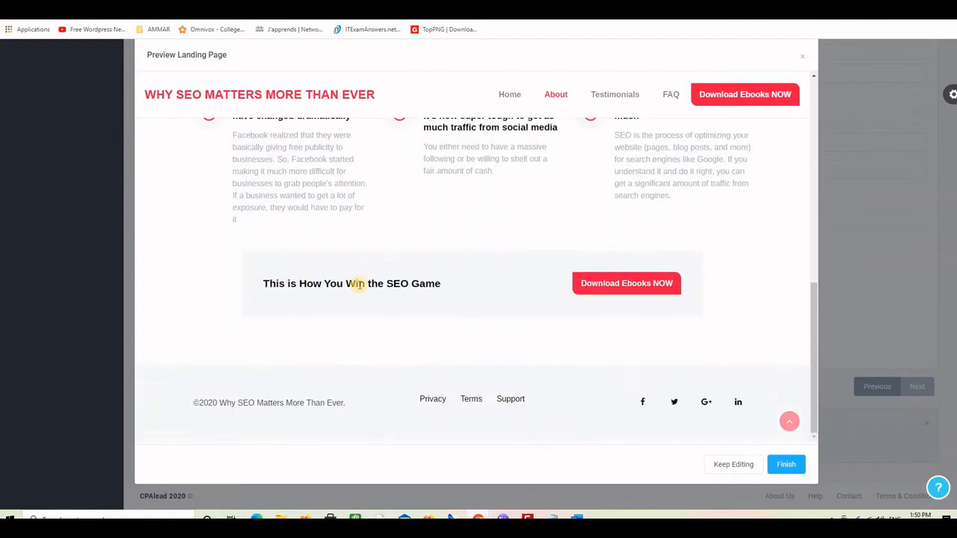
click(593, 293)
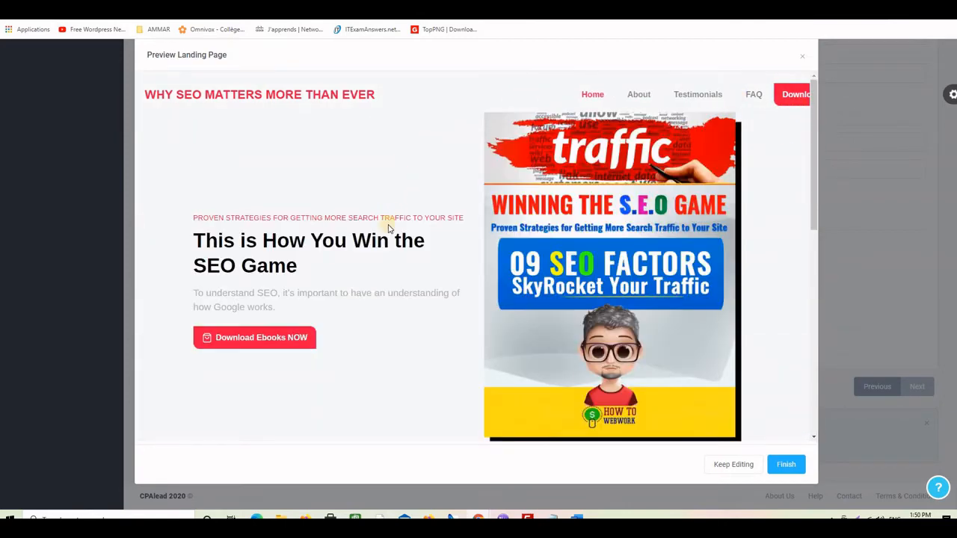
scroll(389, 254, down, 2)
scroll(401, 288, up, 2)
scroll(396, 276, down, 3)
scroll(396, 277, up, 3)
scroll(397, 281, down, 3)
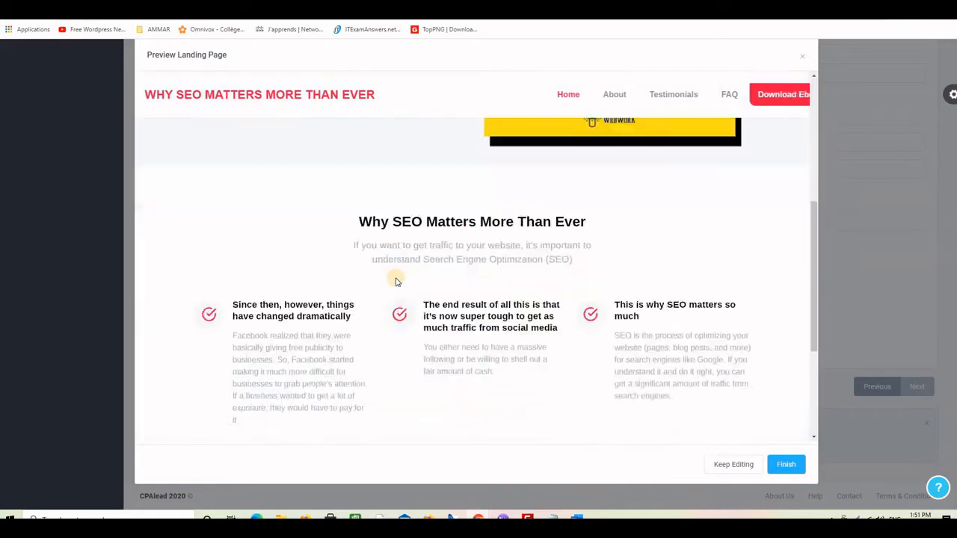
Review the rest of the landing page preview down to the footer and finish creating the page.
scroll(397, 281, down, 3)
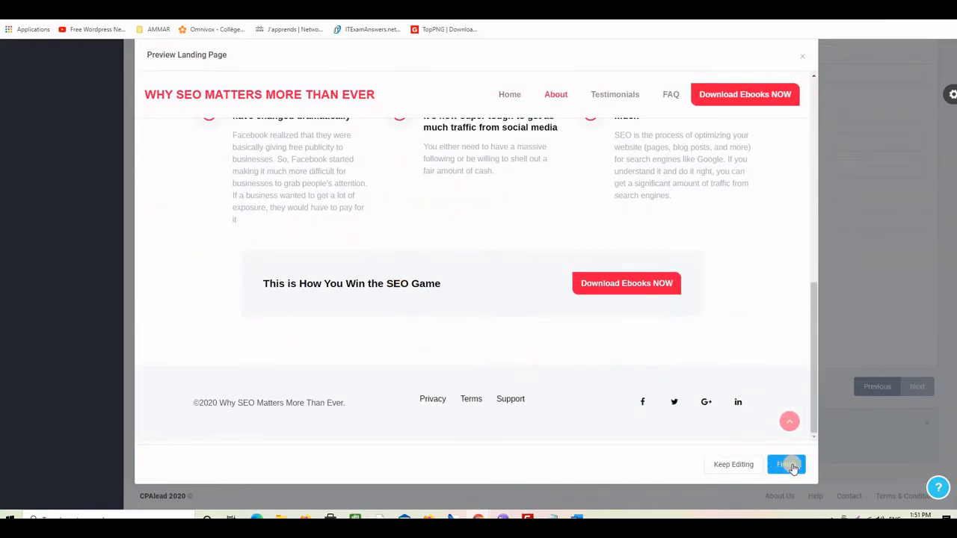
scroll(478, 301, up, 10)
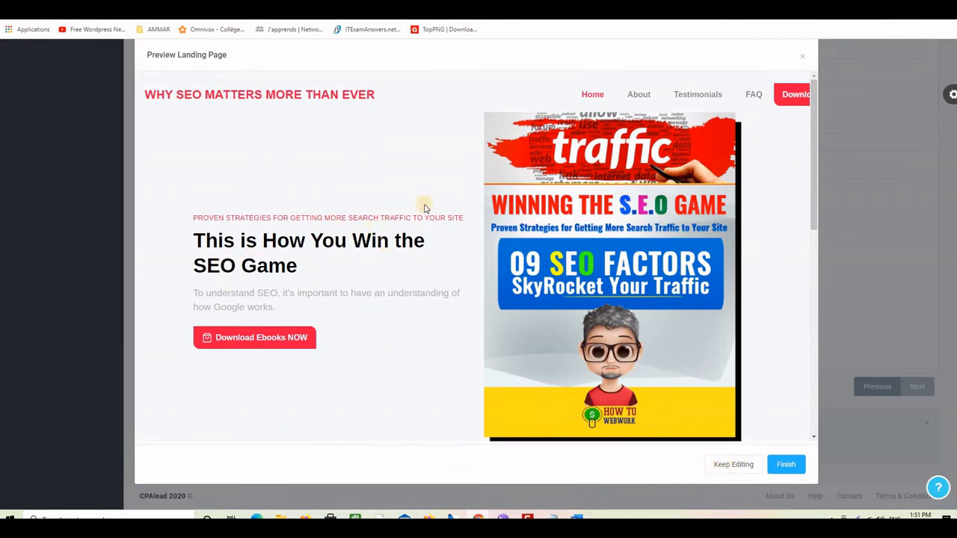
scroll(411, 187, down, 10)
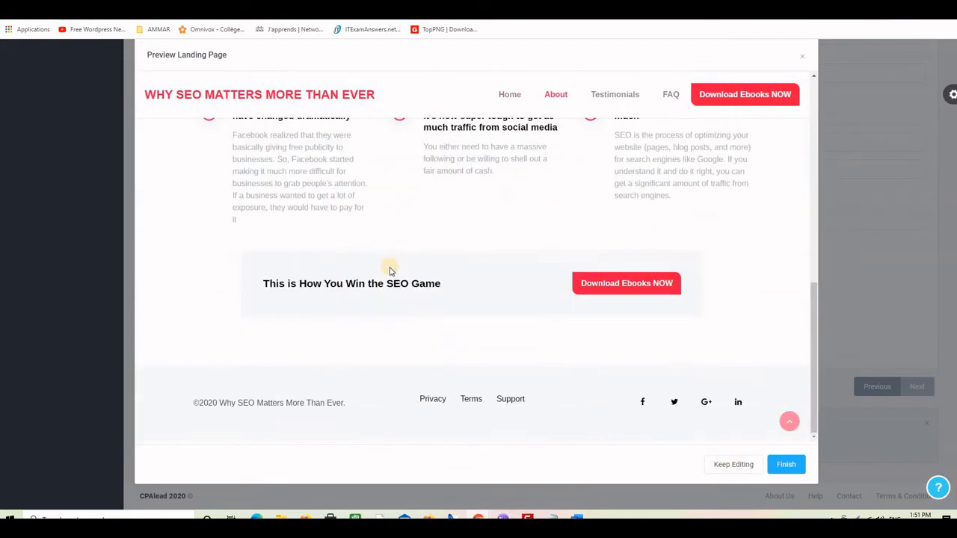
scroll(397, 281, up, 4)
scroll(523, 337, down, 4)
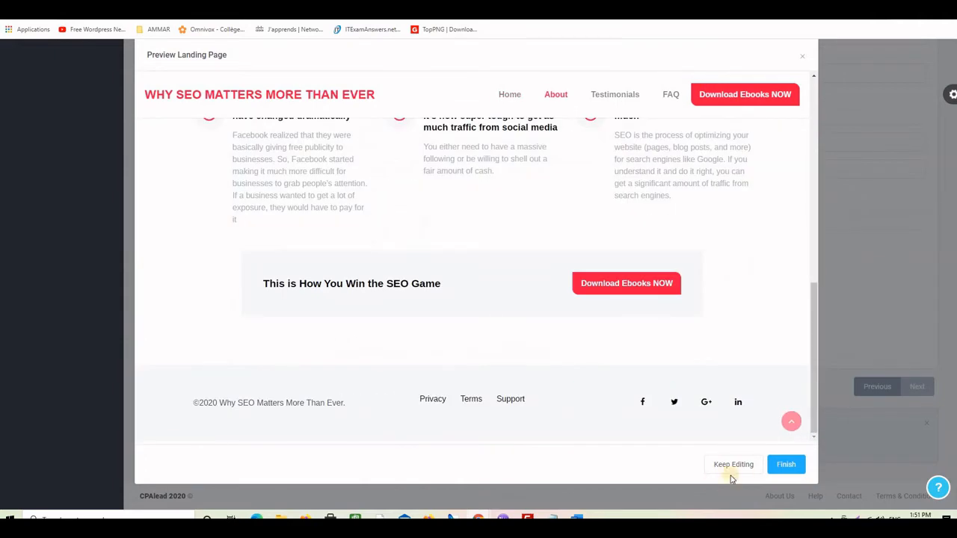
click(794, 467)
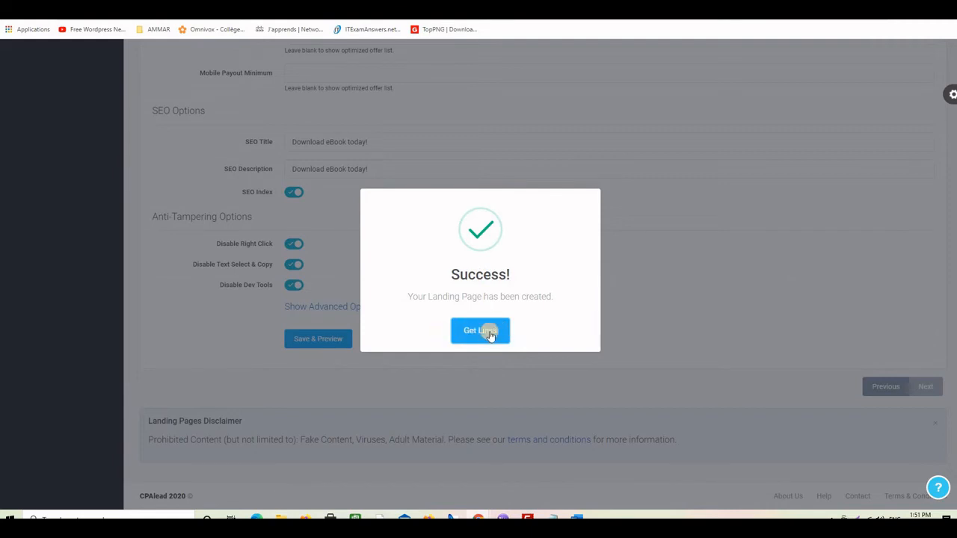
Open the links of the newly created landing page and close them again.
click(465, 335)
click(480, 329)
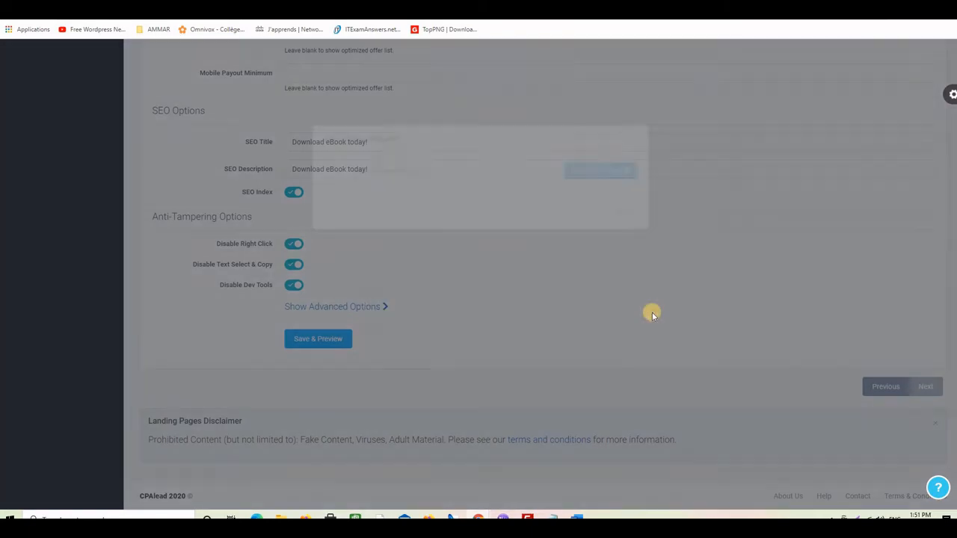
click(665, 69)
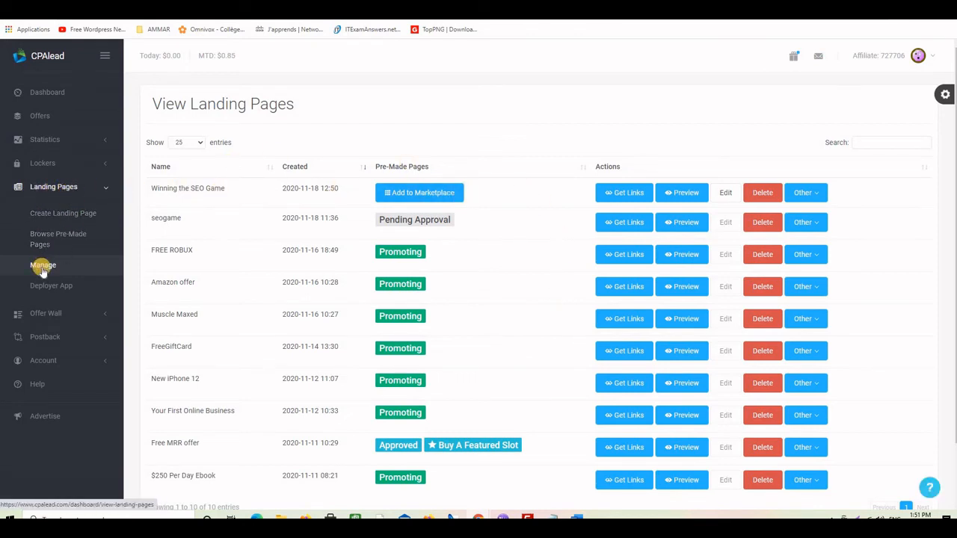
Submit the "Winning the SEO Game" landing page from the managed pages list for review in the marketplace.
click(41, 271)
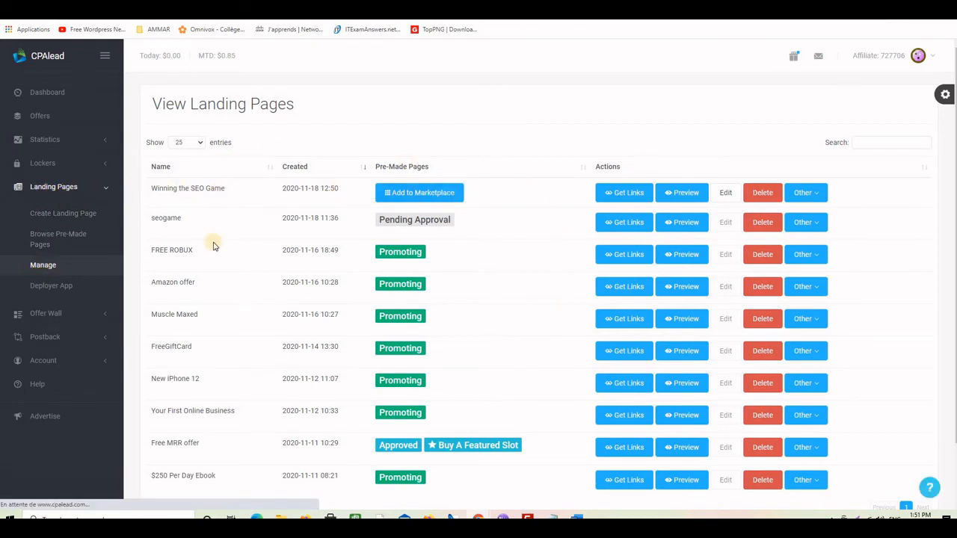
click(416, 196)
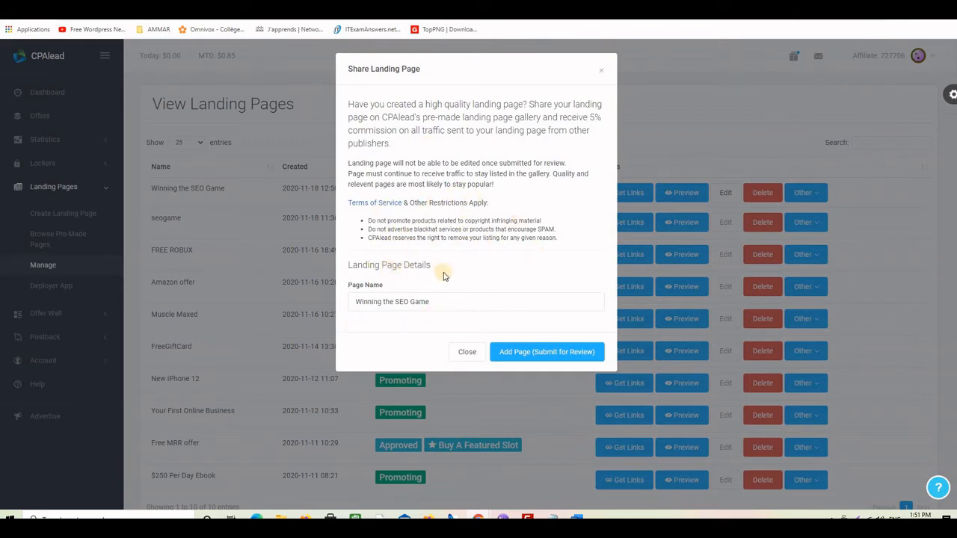
click(543, 359)
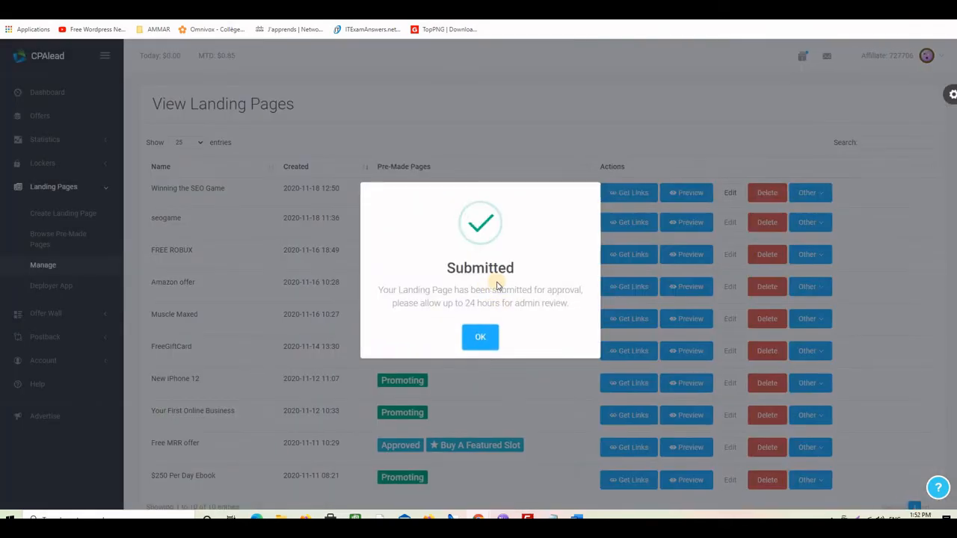
click(479, 336)
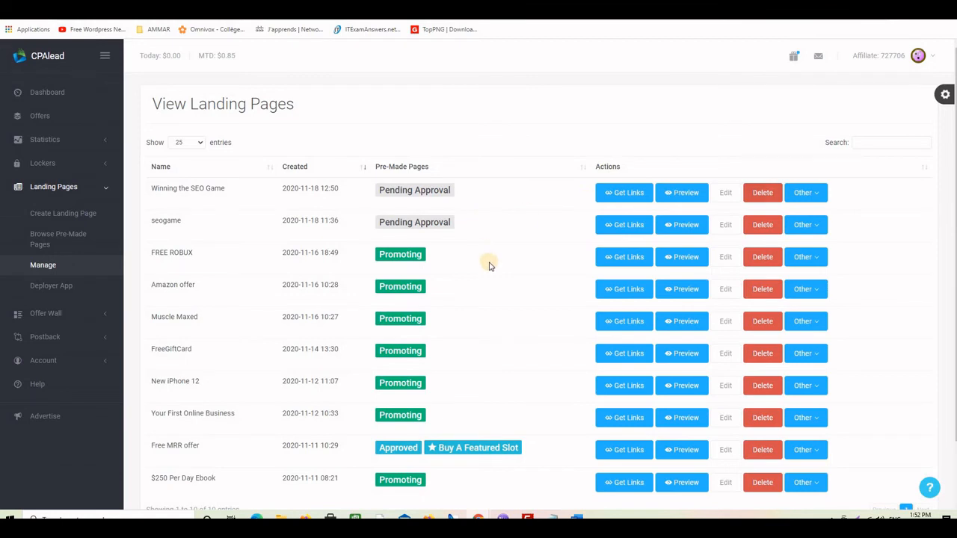
Check the approval statuses of the managed landing pages and browse the gallery of pre-made pages available to promote.
scroll(507, 254, down, 1)
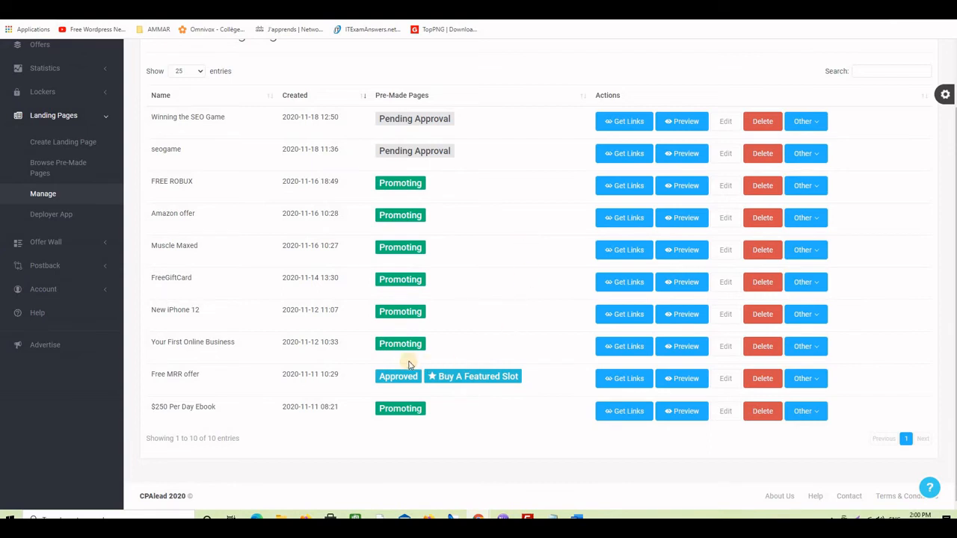
mouse_move(384, 371)
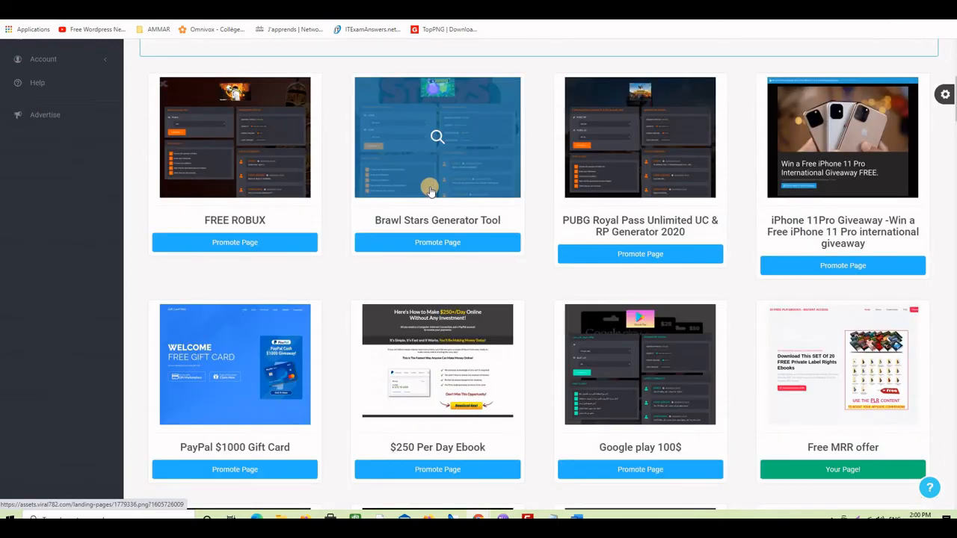
scroll(430, 193, down, 4)
scroll(717, 188, down, 6)
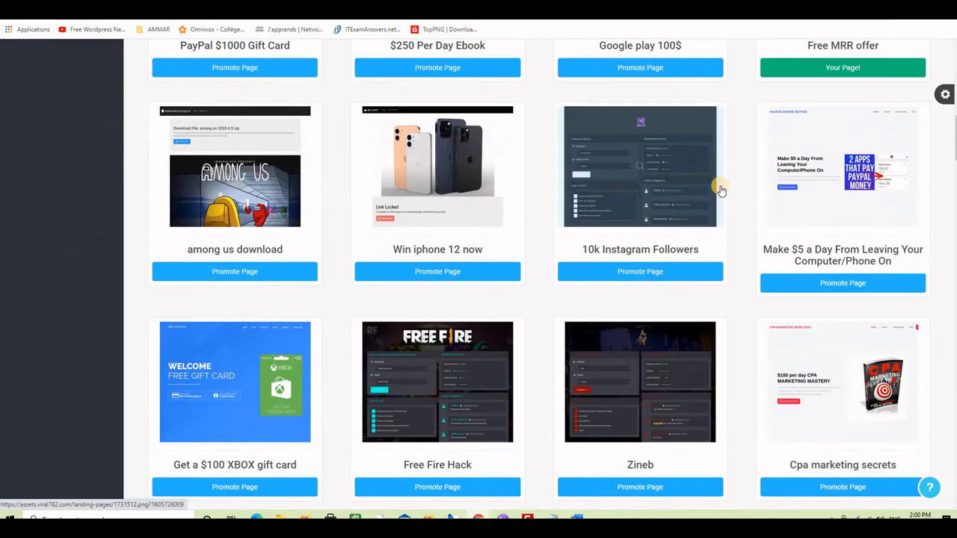
scroll(722, 205, down, 5)
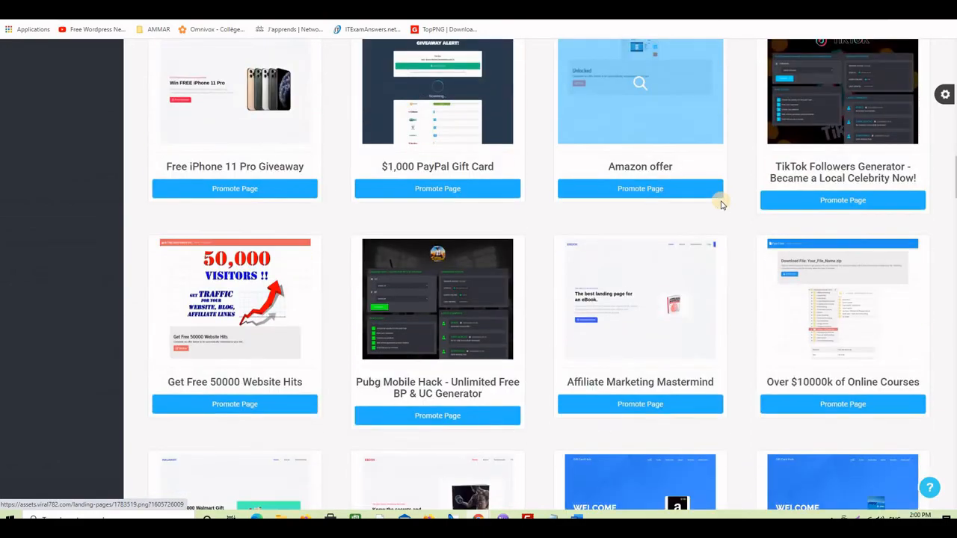
scroll(518, 168, down, 1)
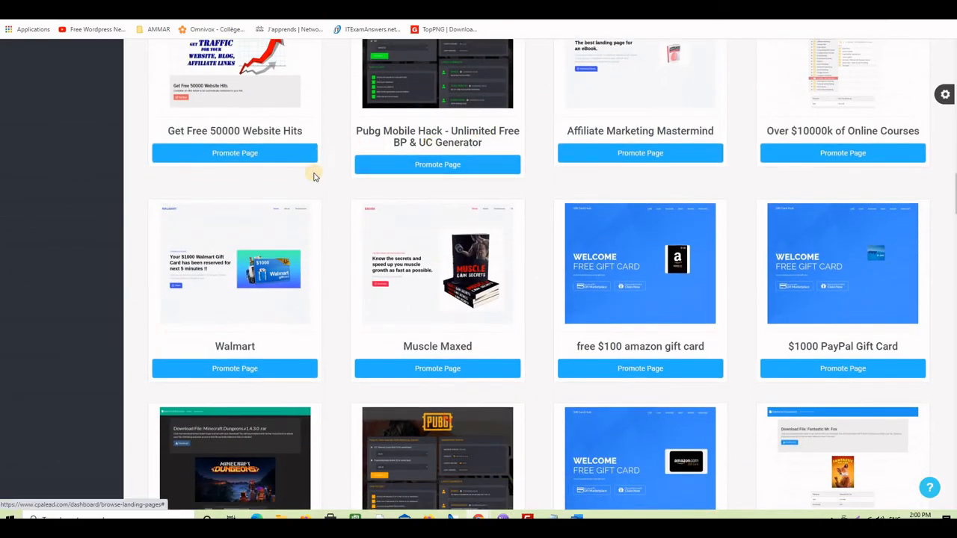
scroll(546, 167, down, 1)
scroll(560, 176, down, 2)
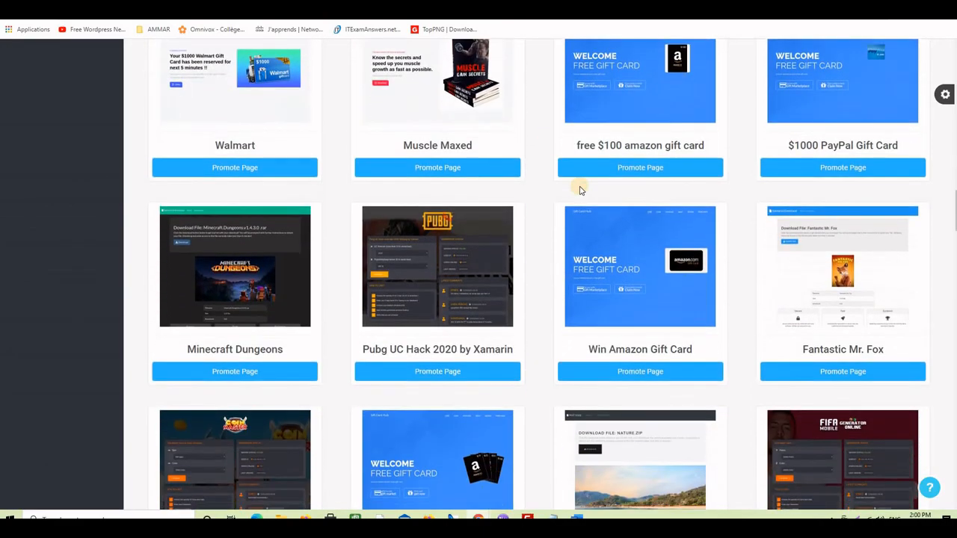
scroll(579, 187, up, 5)
scroll(579, 191, up, 1)
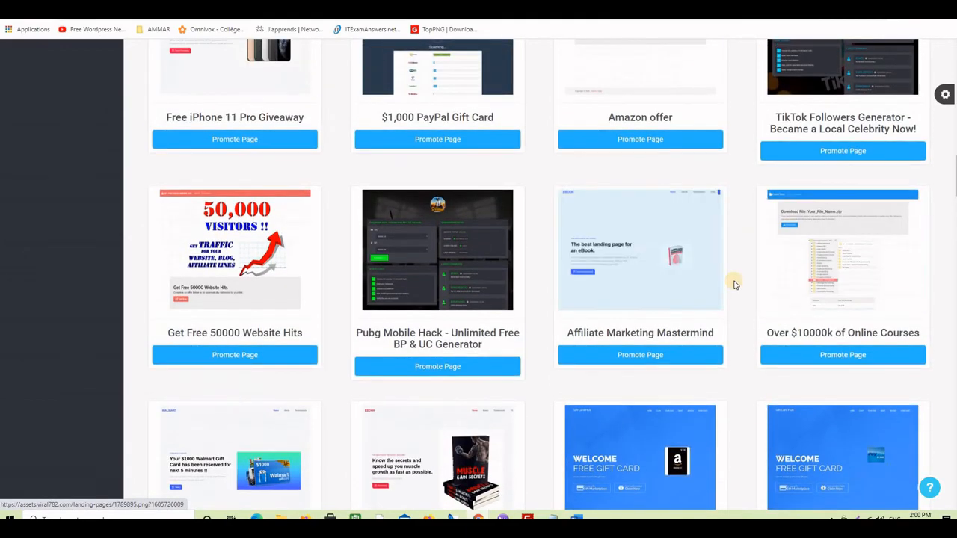
scroll(733, 280, up, 3)
scroll(732, 279, down, 5)
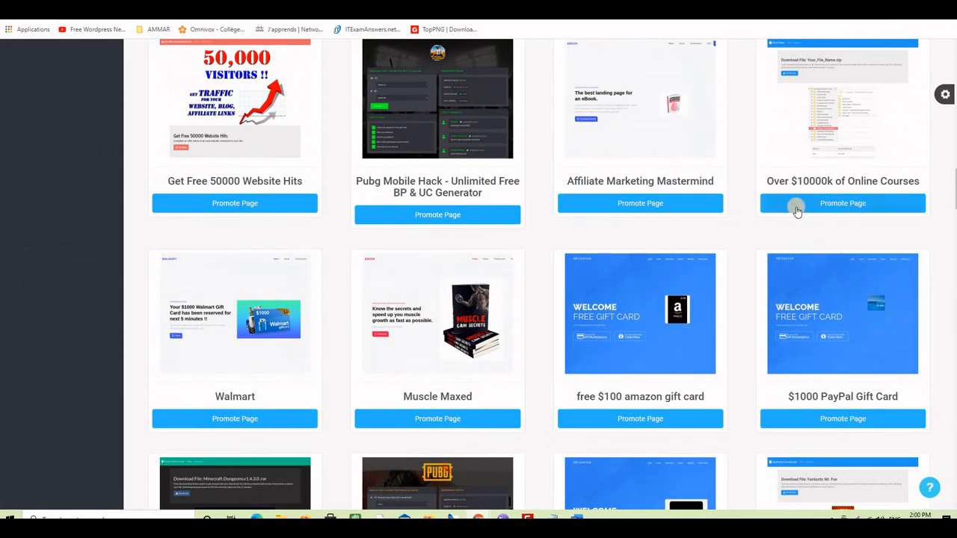